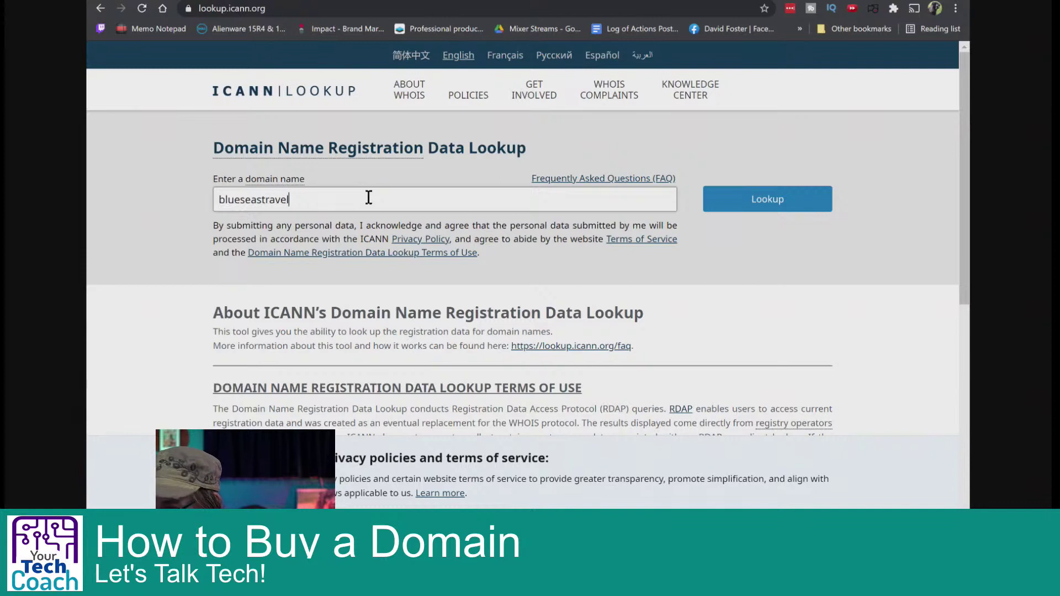
Look up the registration data for blueseastravel.com and review its domain and contact information.
text(.com)
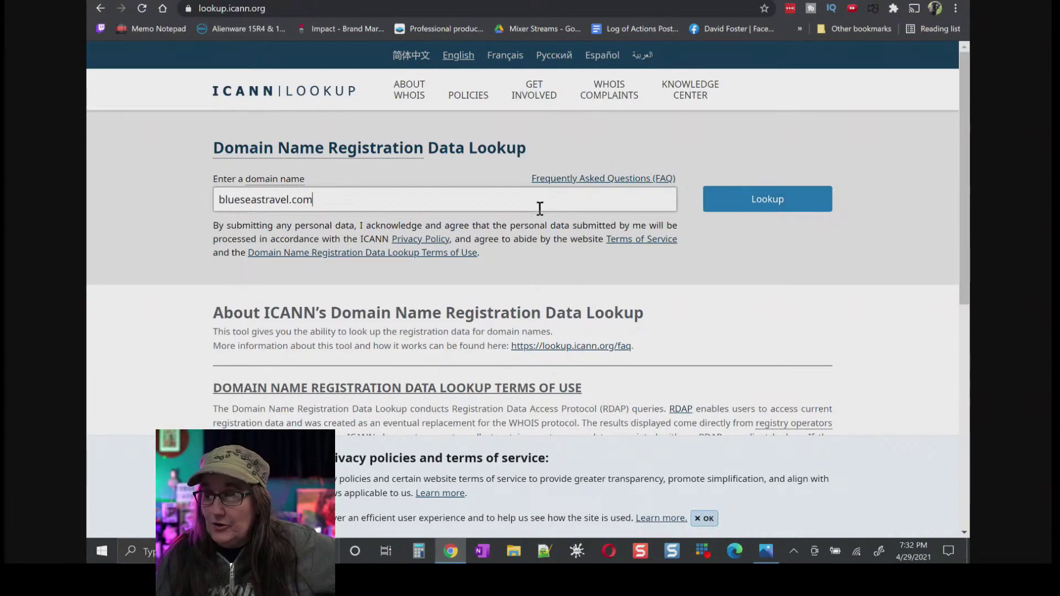
click(770, 203)
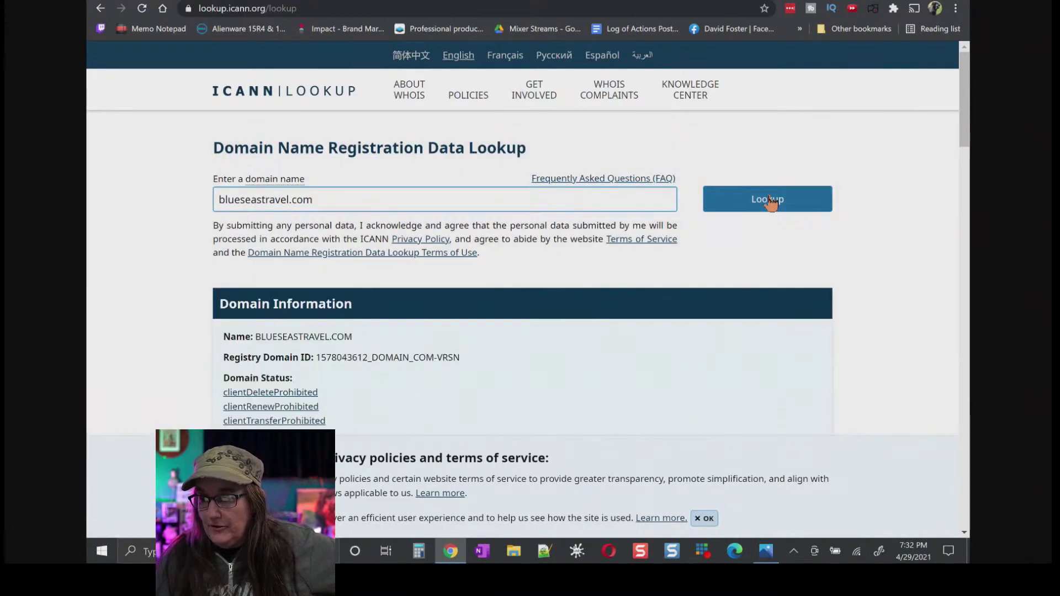
scroll(726, 290, down, 3)
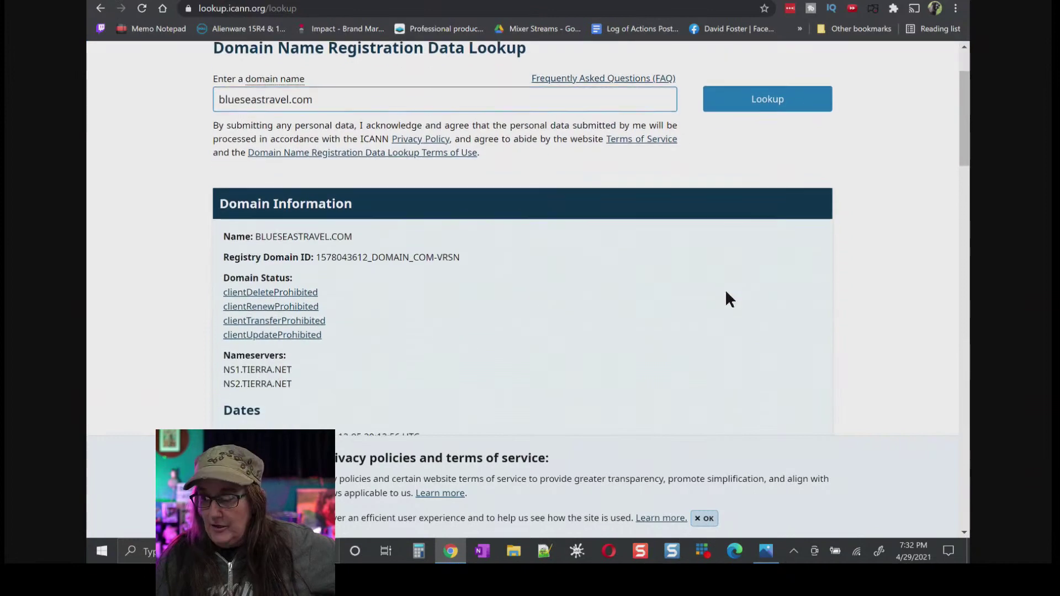
scroll(725, 293, down, 8)
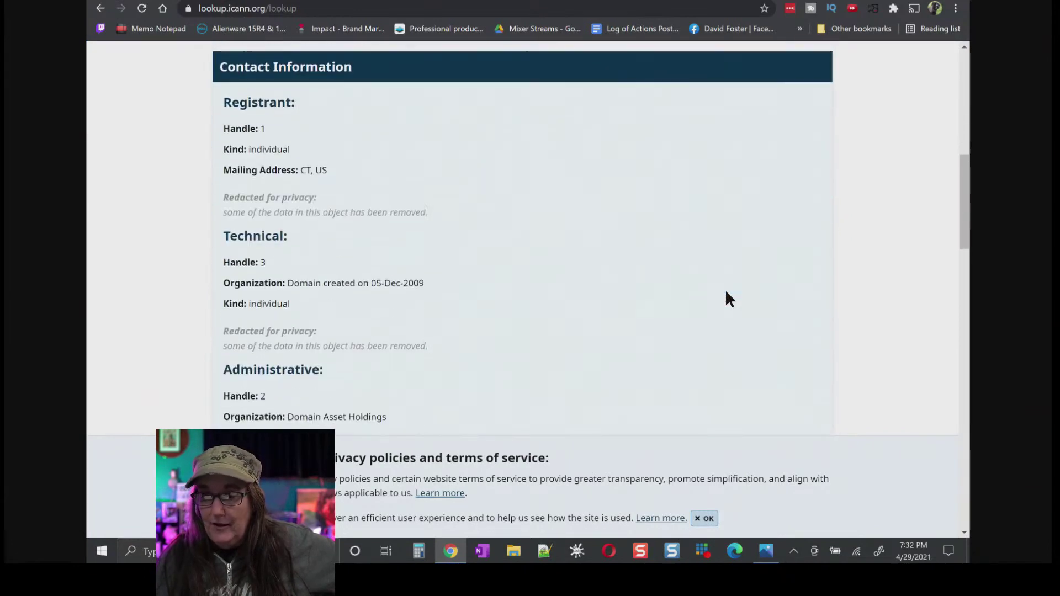
scroll(725, 290, up, 12)
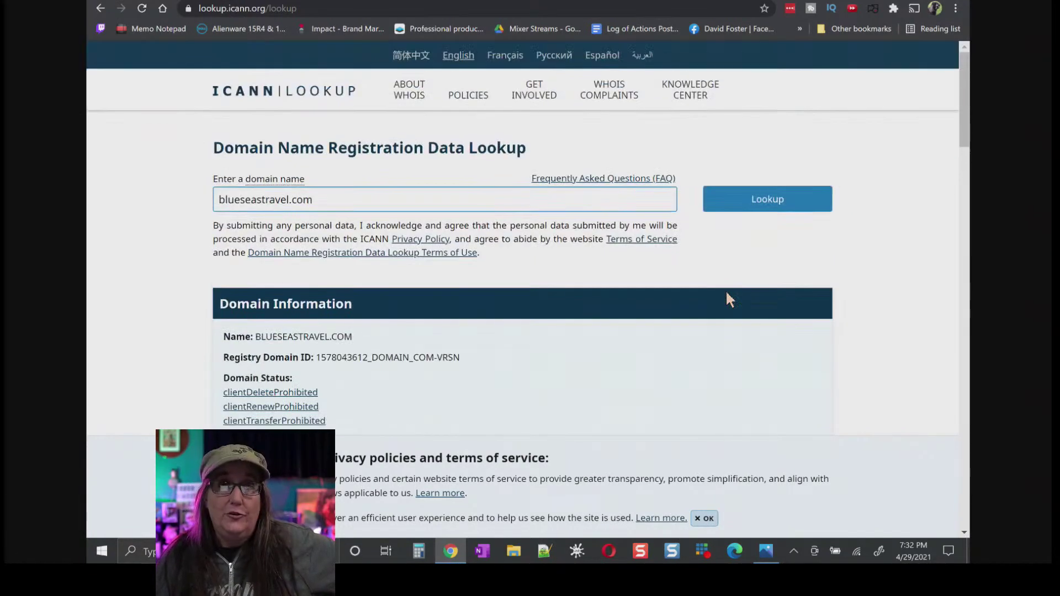
Change the domain ending to .net and look up the registration data for blueseastravel.net.
click(331, 202)
key(BackSpace)
key(BackSpace)
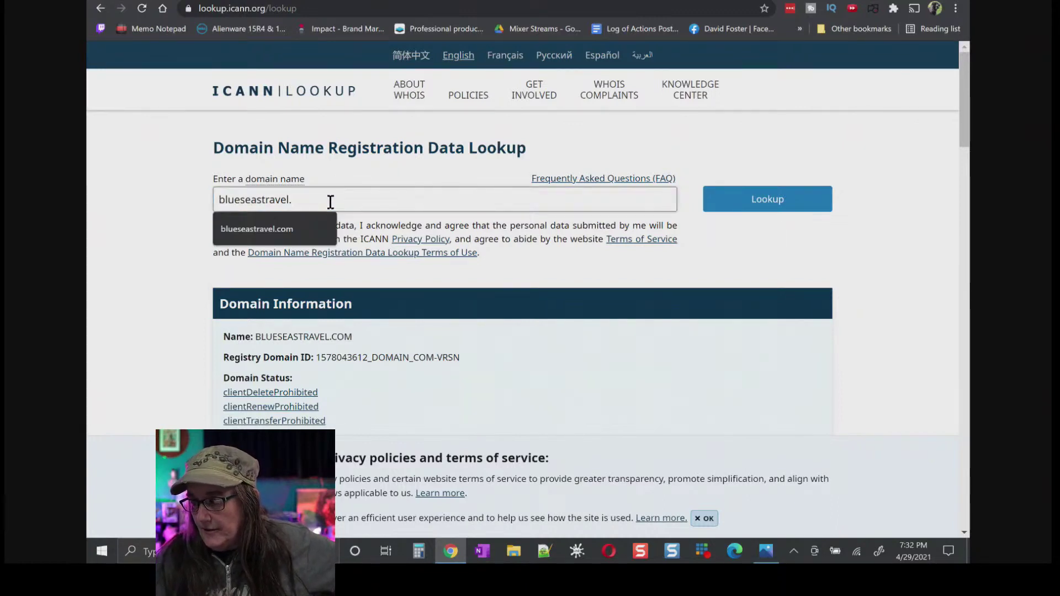
text(net)
key(Return)
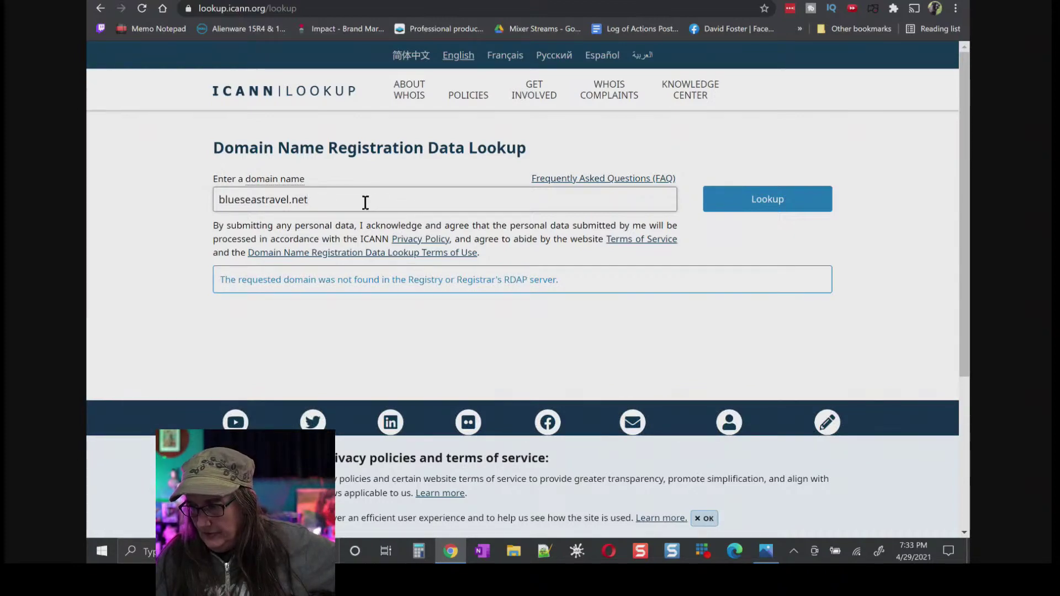
Change the domain ending to .org and look up the registration data for blueseastravel.org.
key(BackSpace)
key(BackSpace)
key(BackSpace)
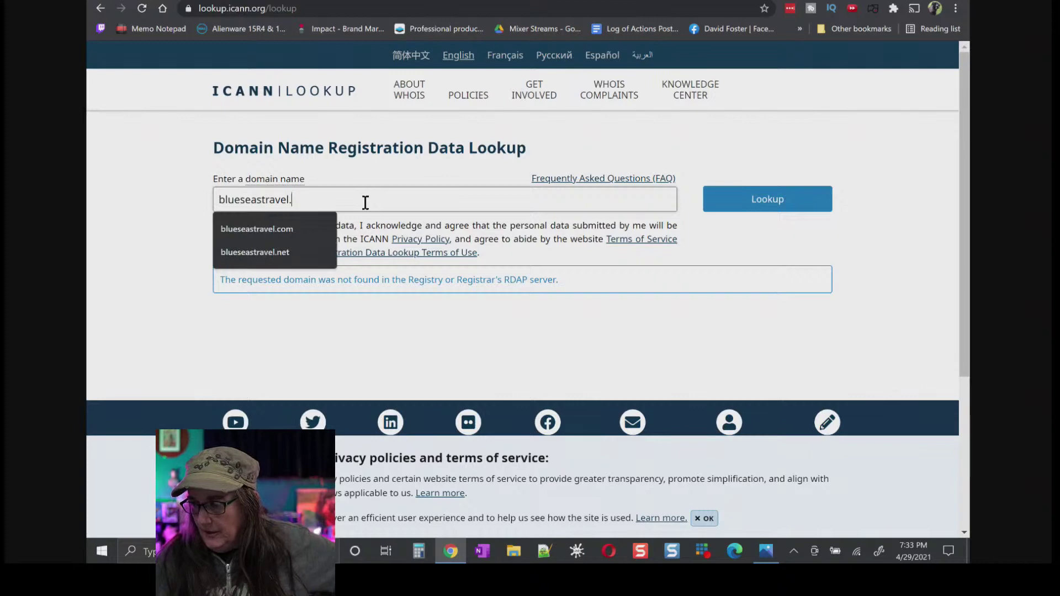
text(org)
key(Return)
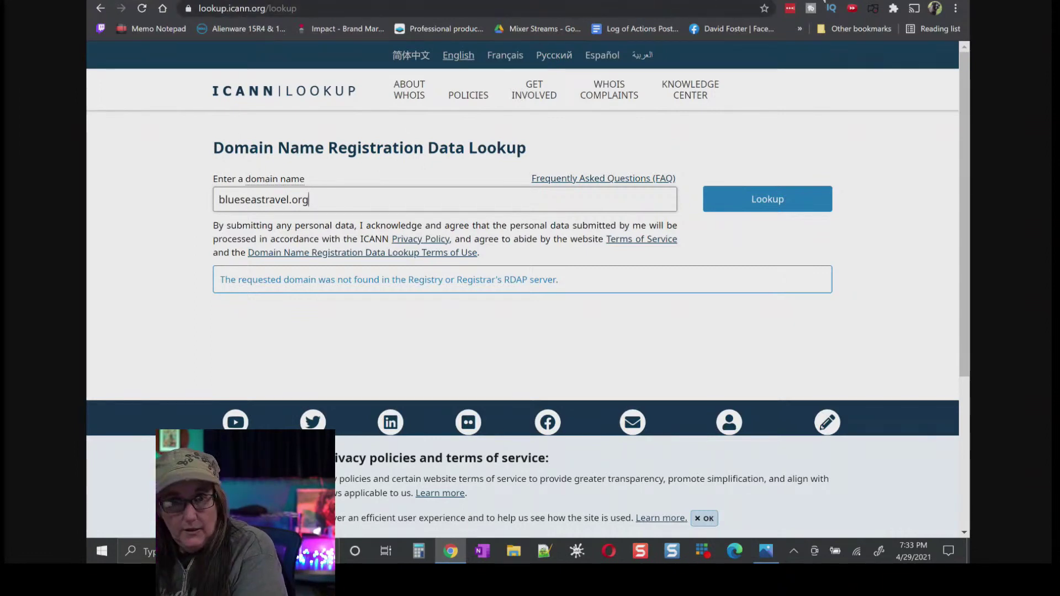
Open the domain.com website in a new browser tab.
key(ctrl+t)
text(doma)
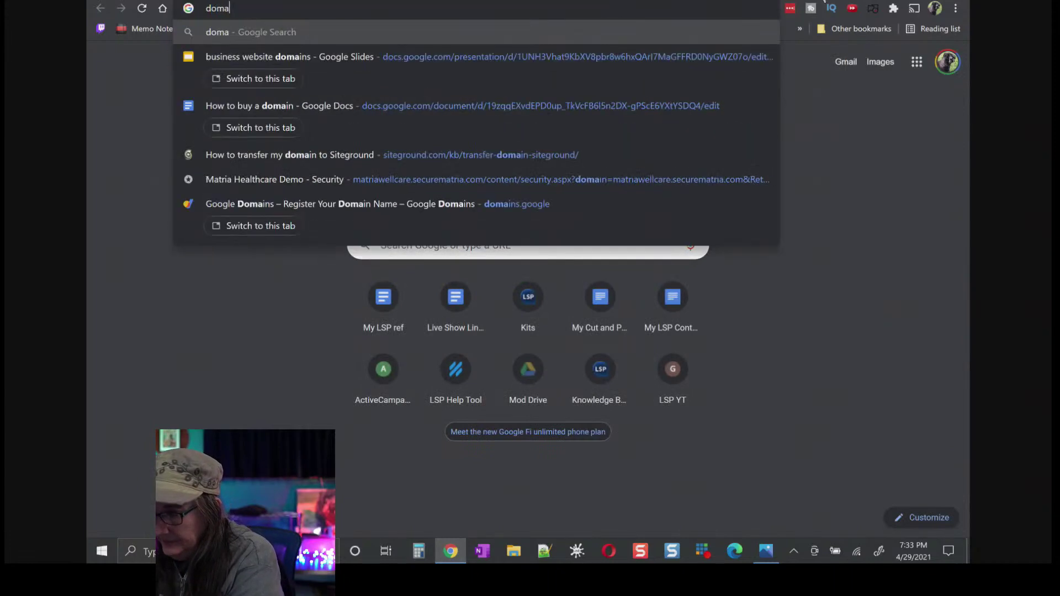
text(in.com)
key(Return)
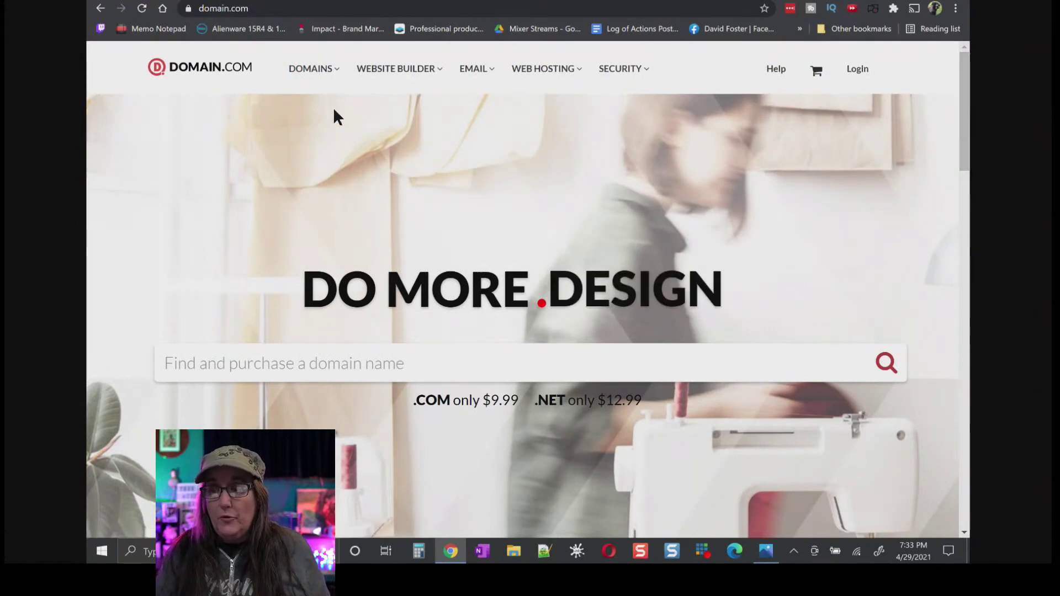
Search domain.com for the domain name blueseastravel.com.
mouse_move(319, 93)
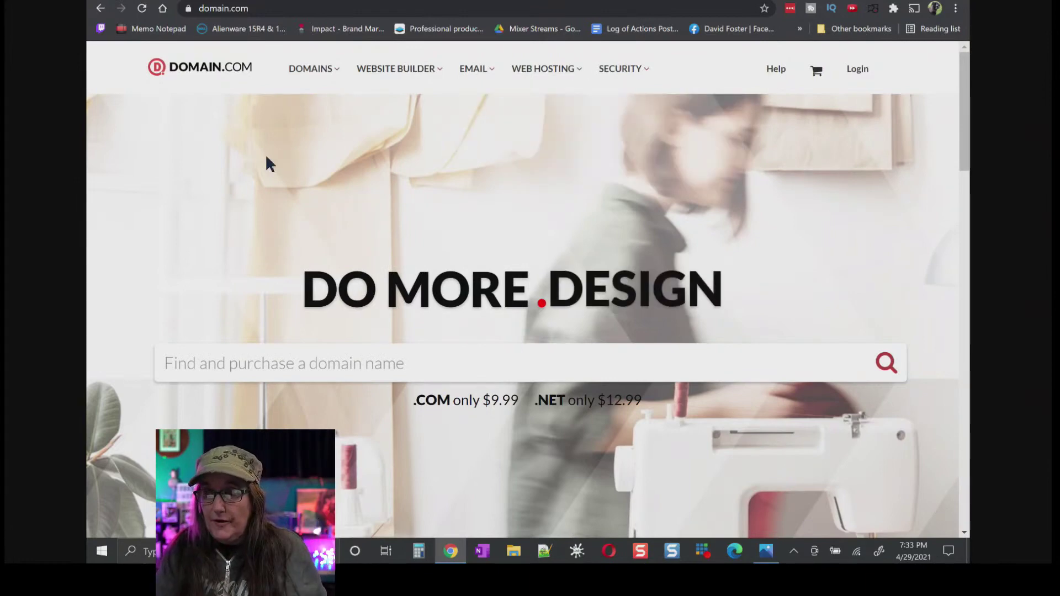
mouse_move(289, 74)
click(269, 362)
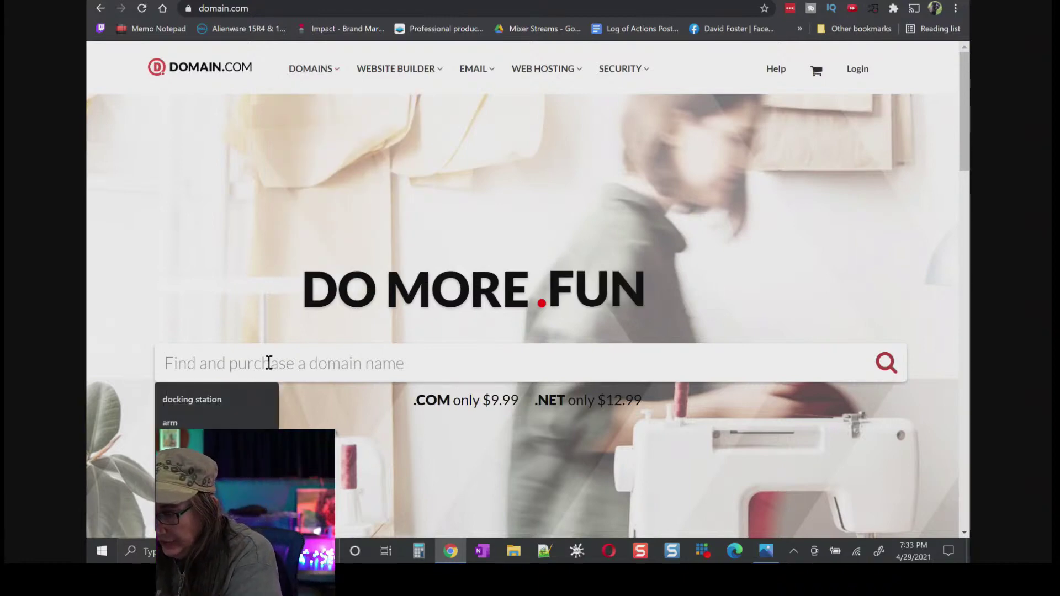
text(blueseas)
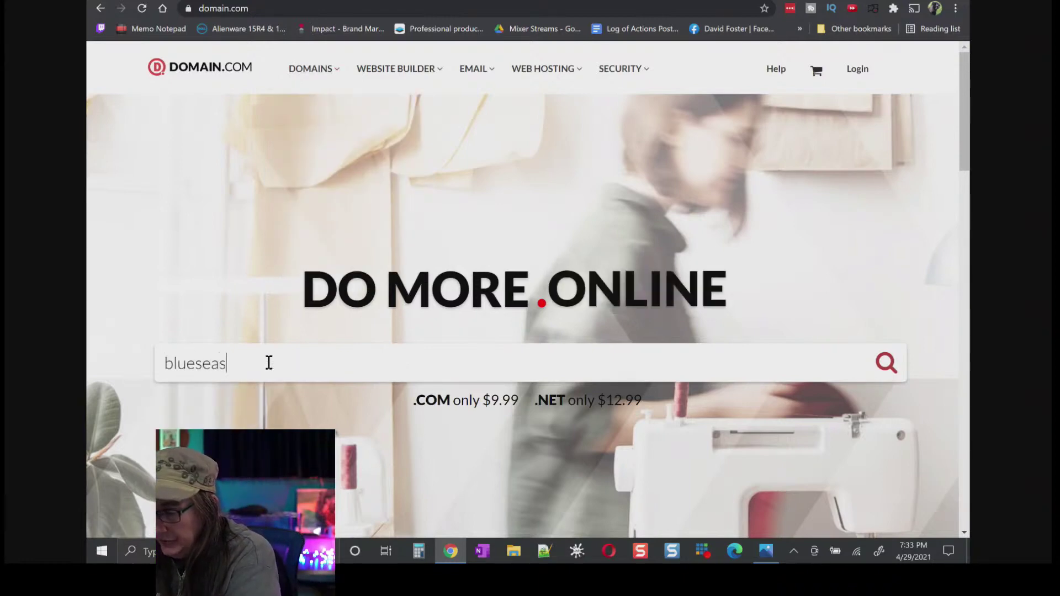
text(travel)
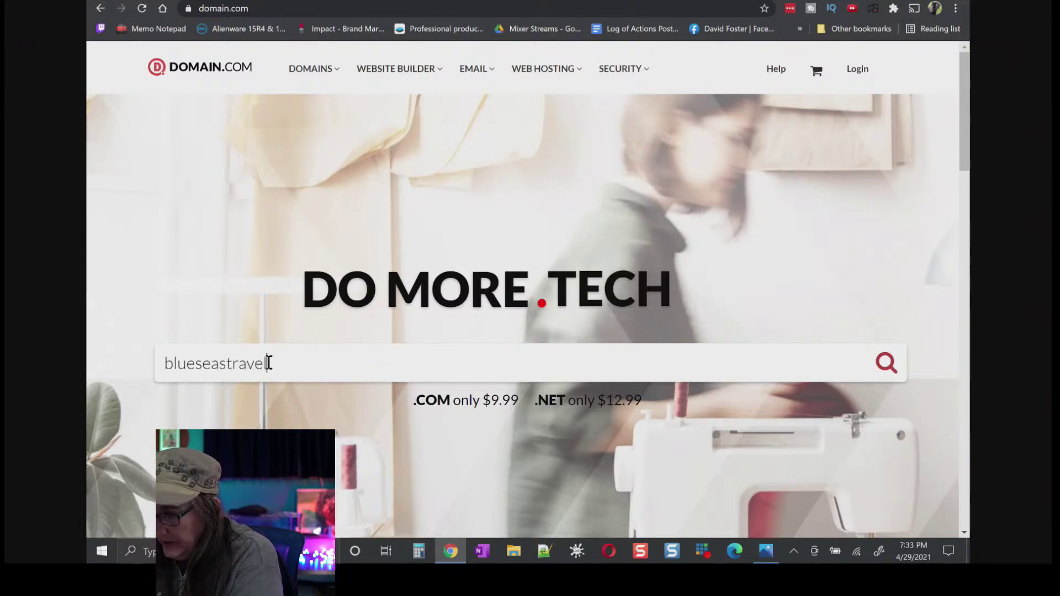
text(.com)
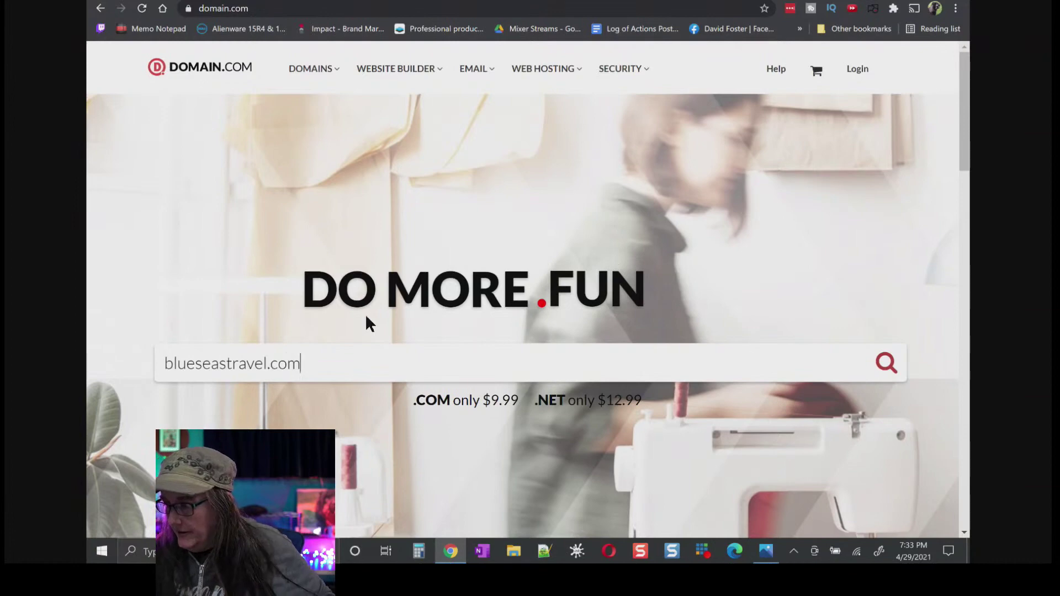
key(Return)
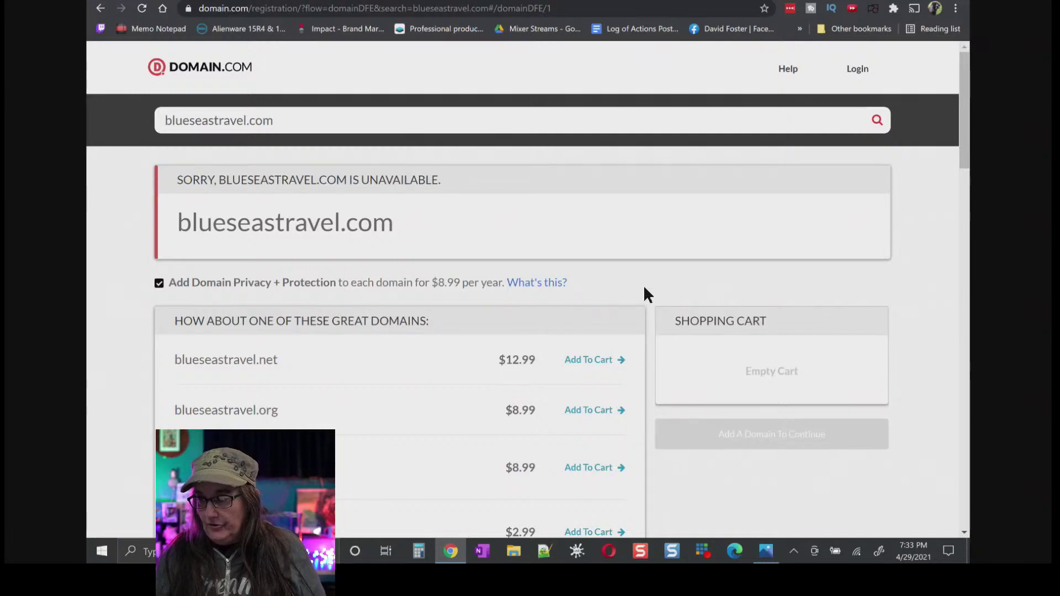
Examine the alternative blueseastravel domain endings offered in the search results and compare their prices.
scroll(644, 285, down, 1)
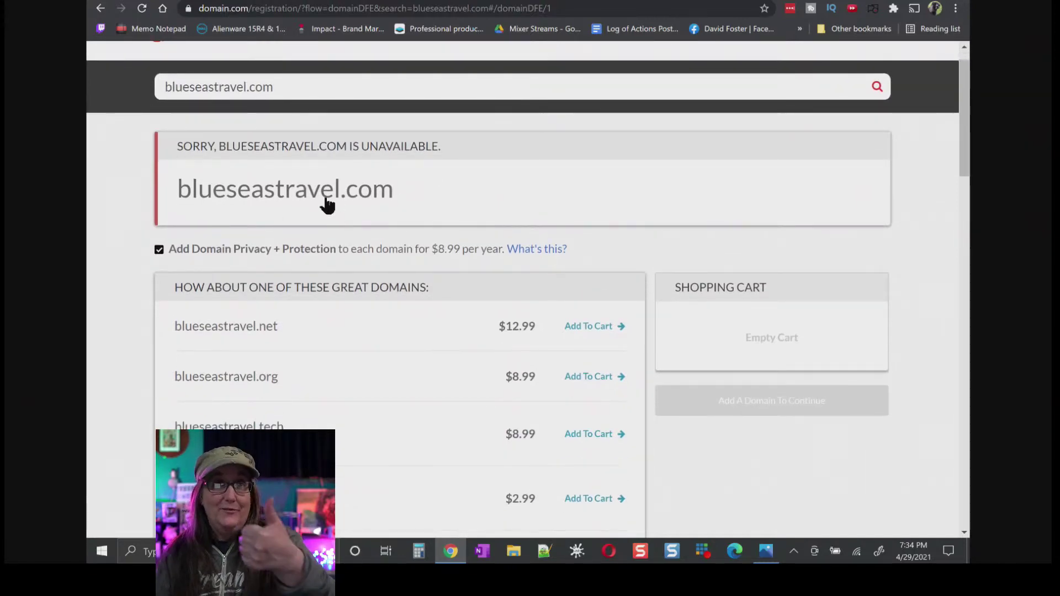
scroll(572, 237, down, 2)
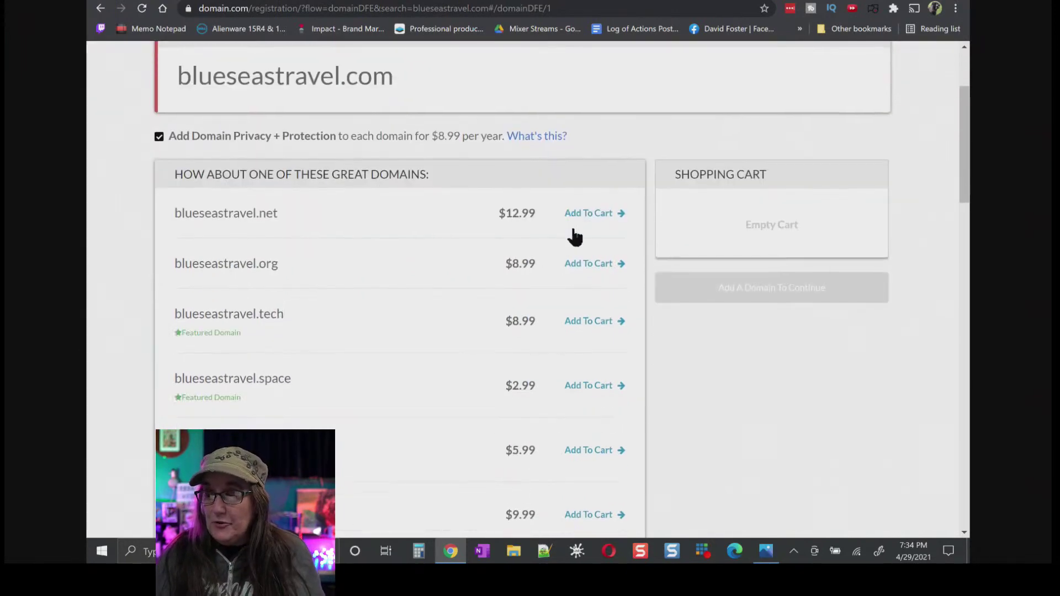
scroll(719, 356, down, 1)
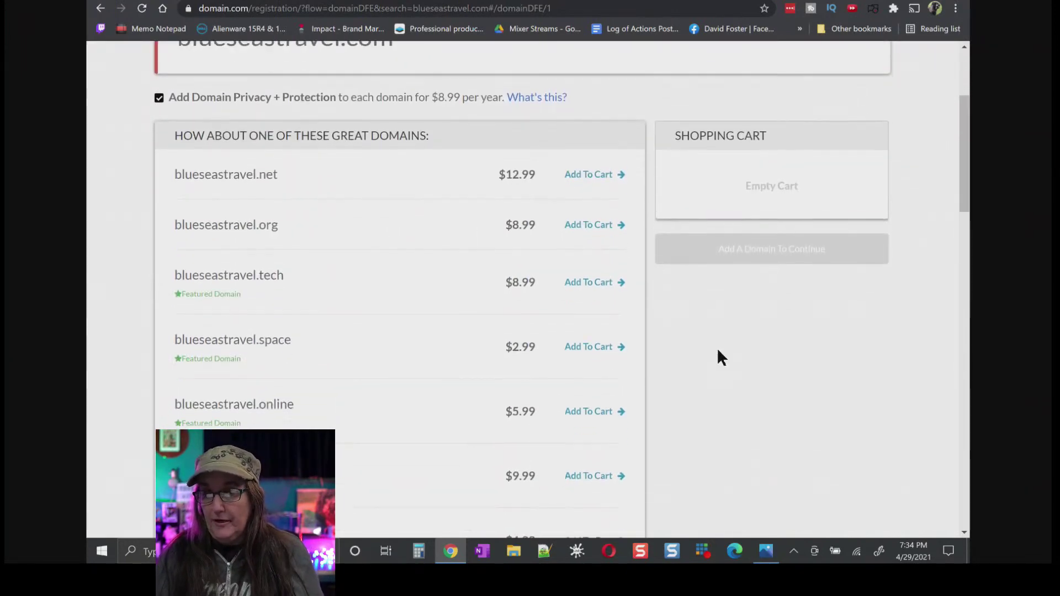
scroll(721, 357, down, 1)
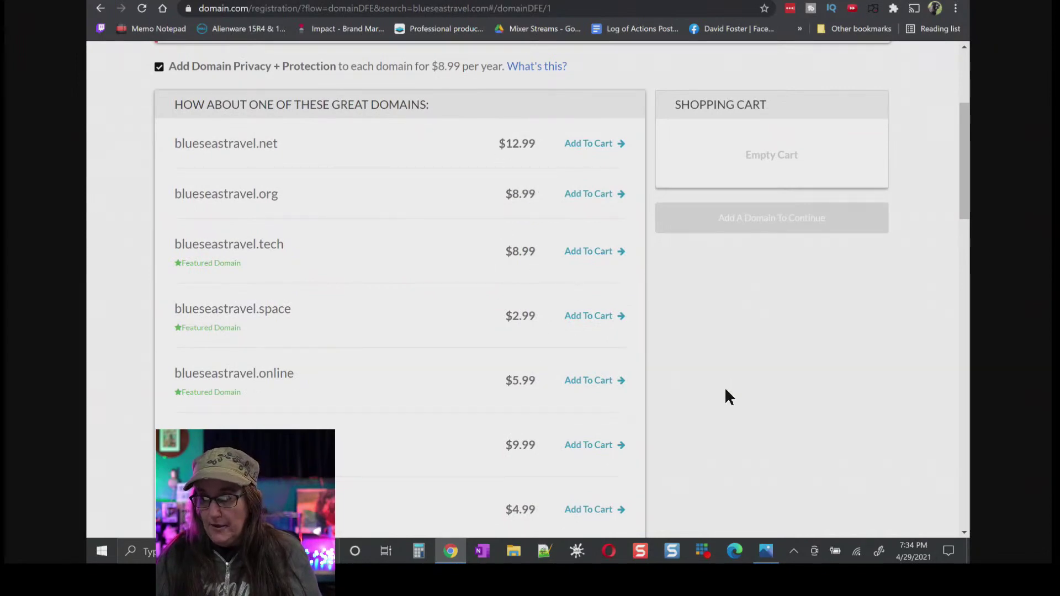
scroll(725, 378, down, 3)
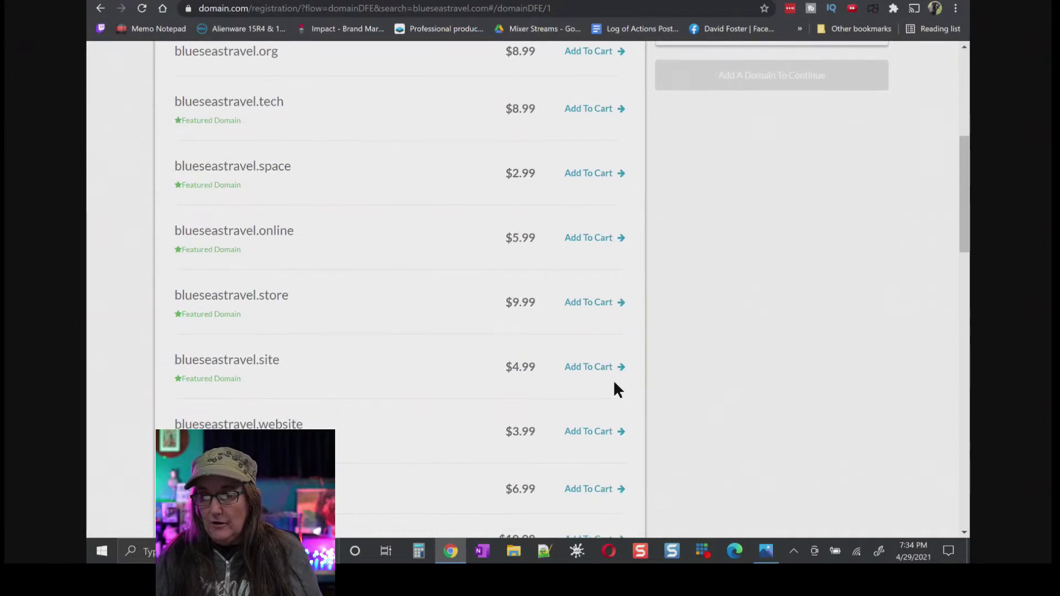
scroll(614, 382, down, 2)
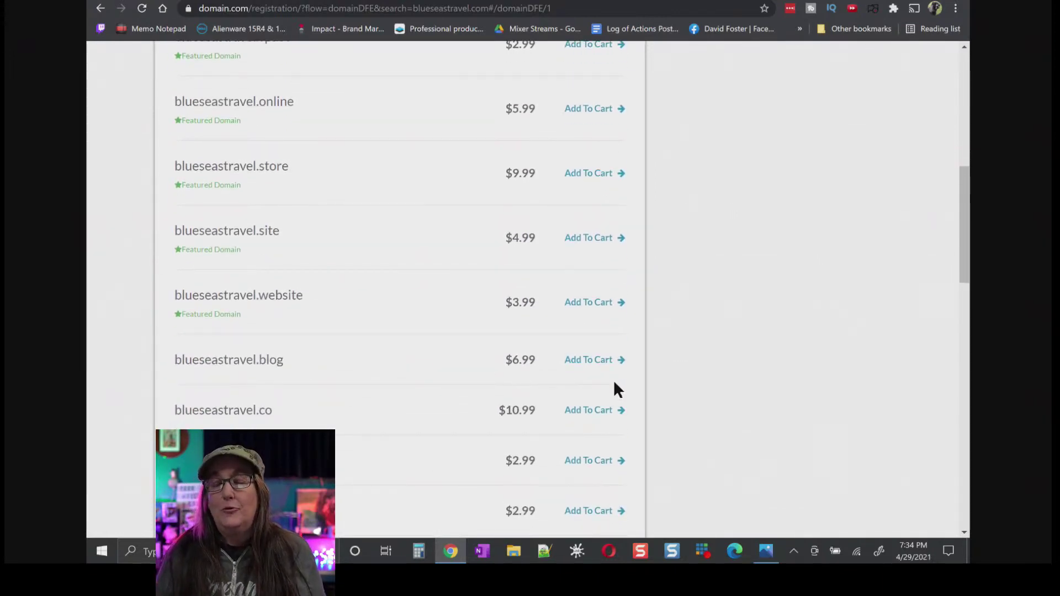
scroll(614, 382, up, 2)
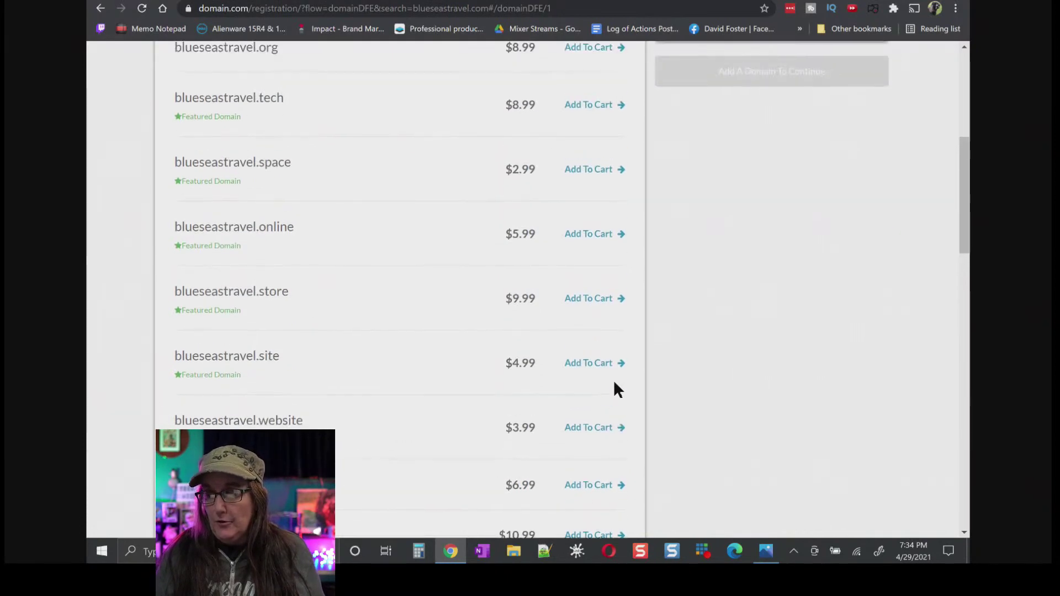
scroll(615, 381, up, 2)
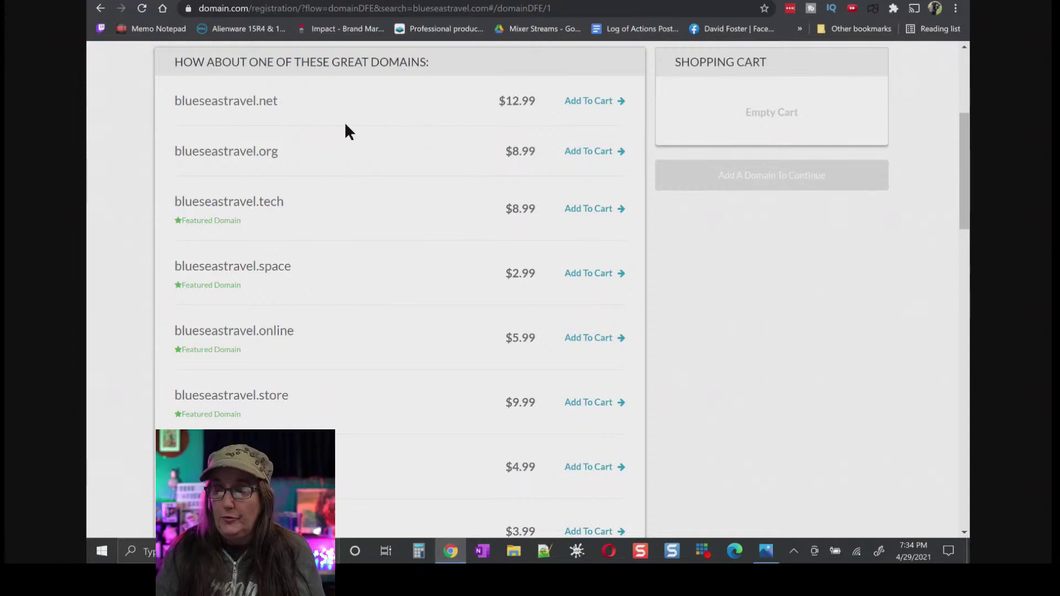
scroll(742, 258, up, 5)
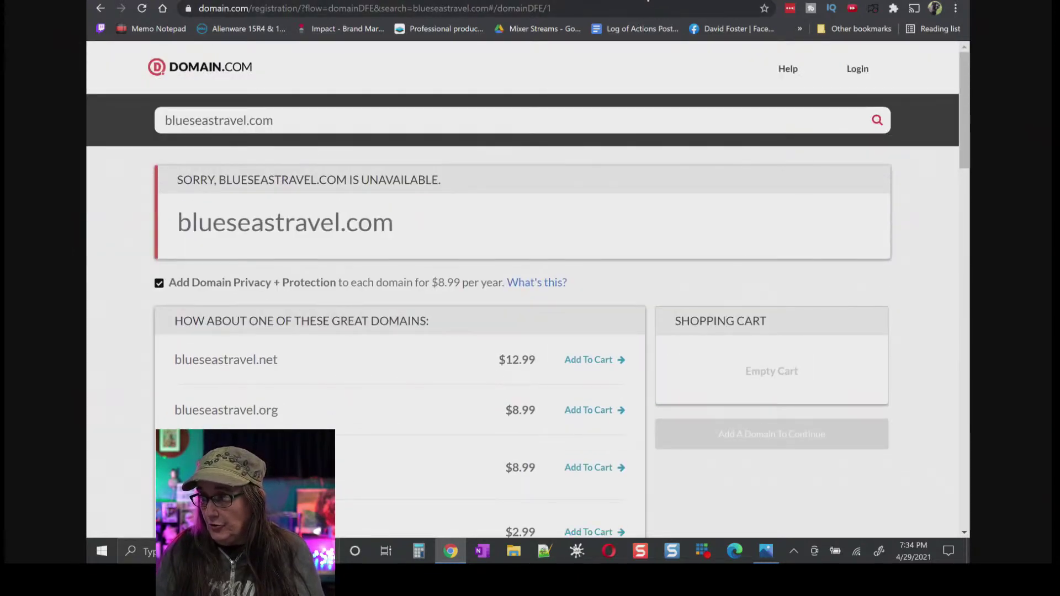
Switch to the open Google Domains page, search for blueseastravel.com, and review the alternative endings and suggested names.
click(648, 1)
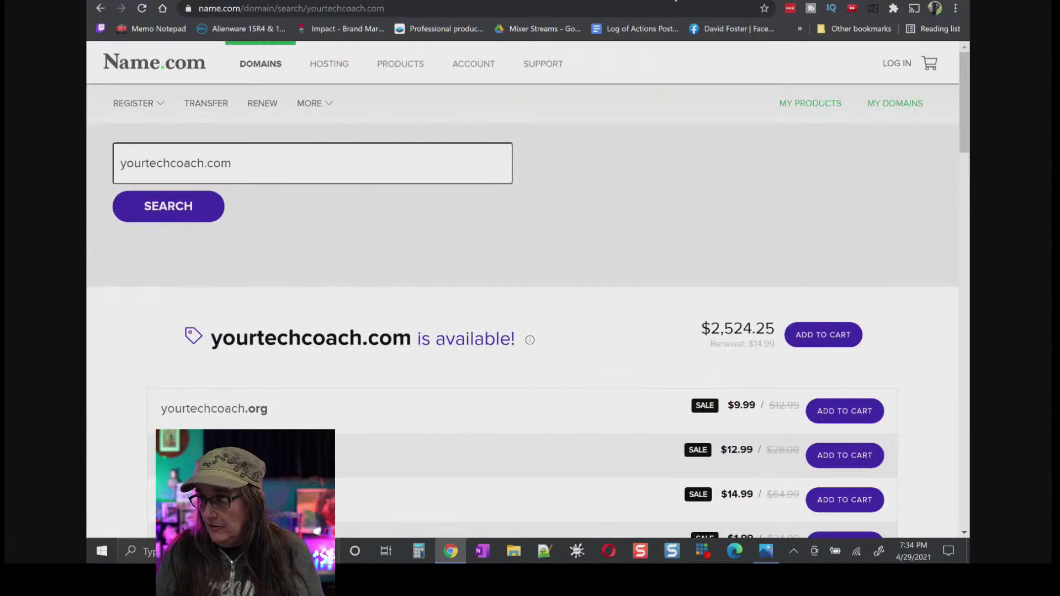
click(675, 1)
click(591, 1)
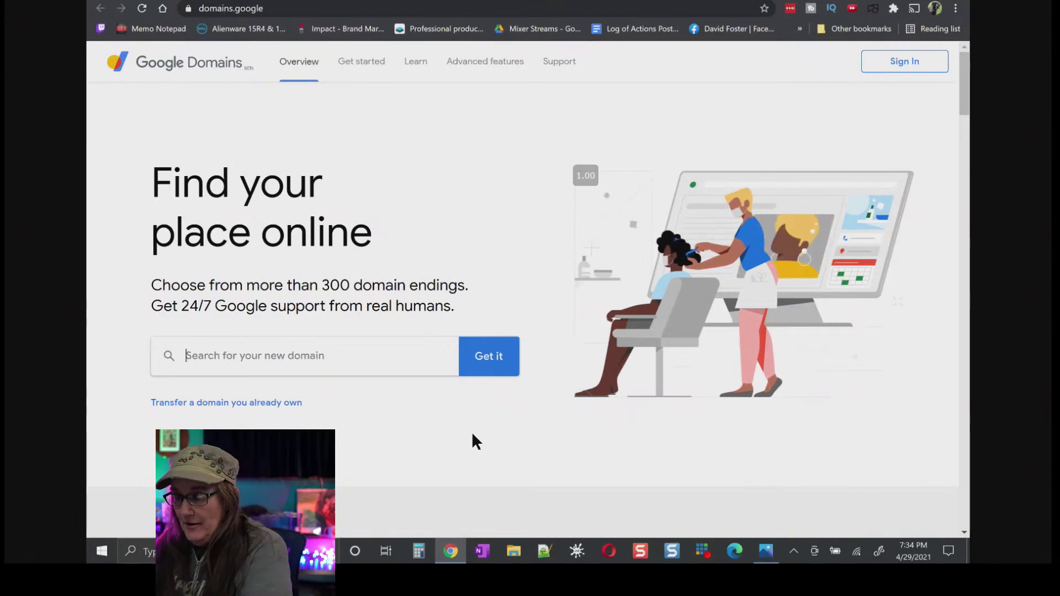
text(blue)
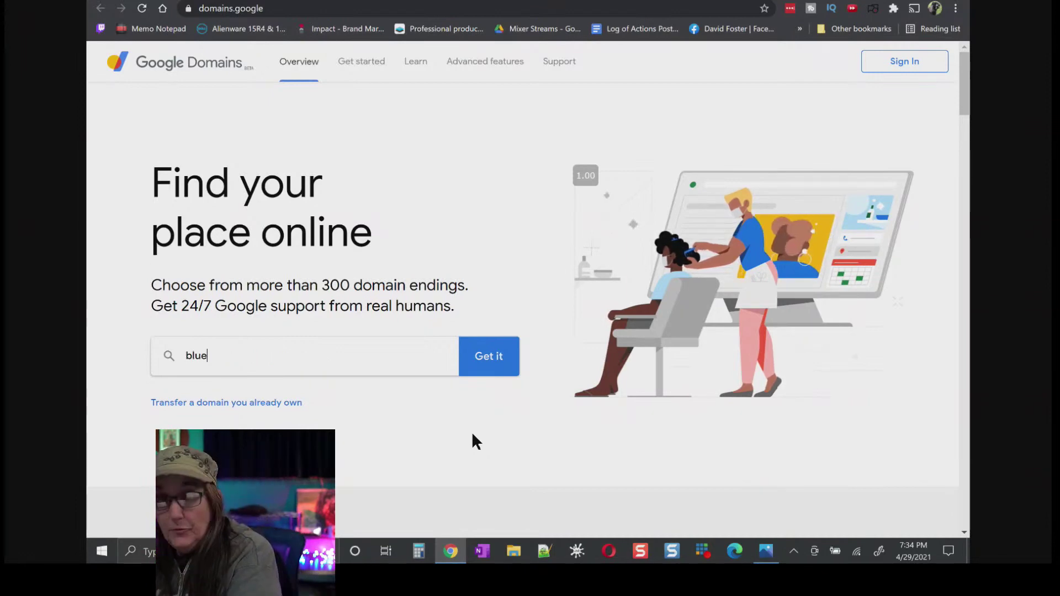
text(seast)
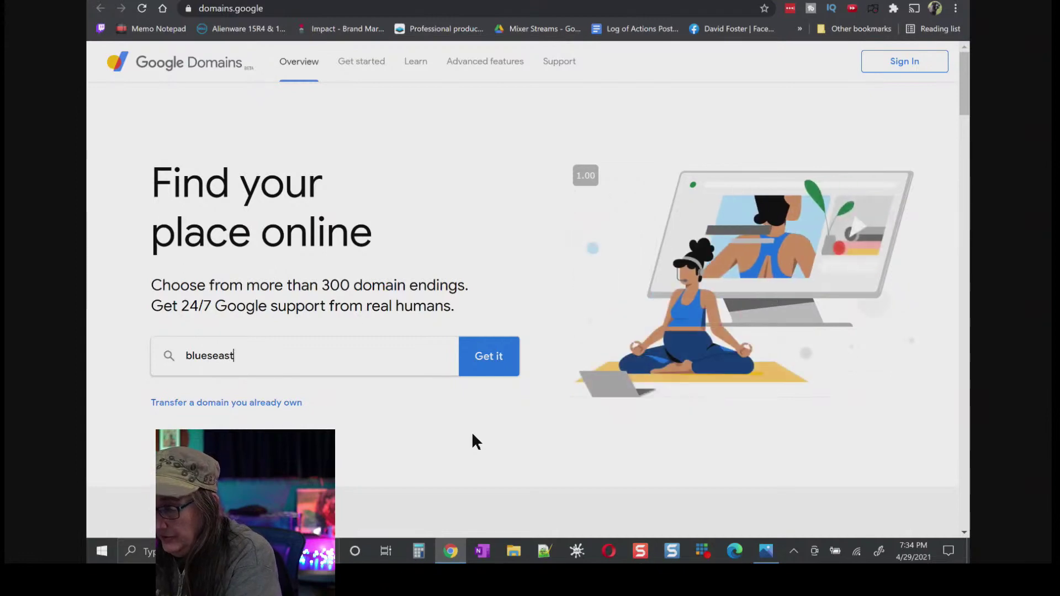
text(ravel.com)
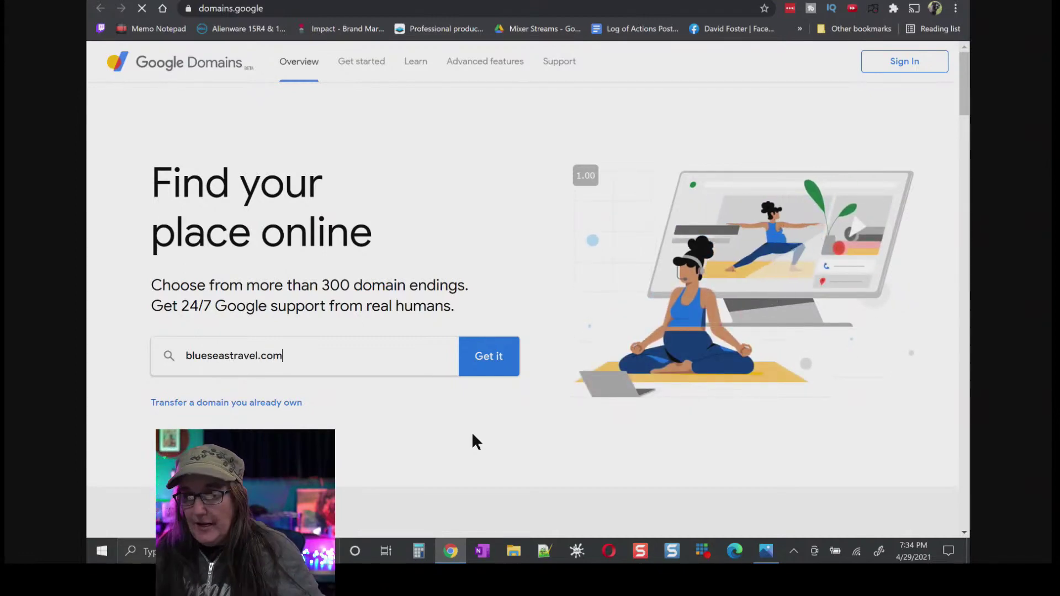
key(Return)
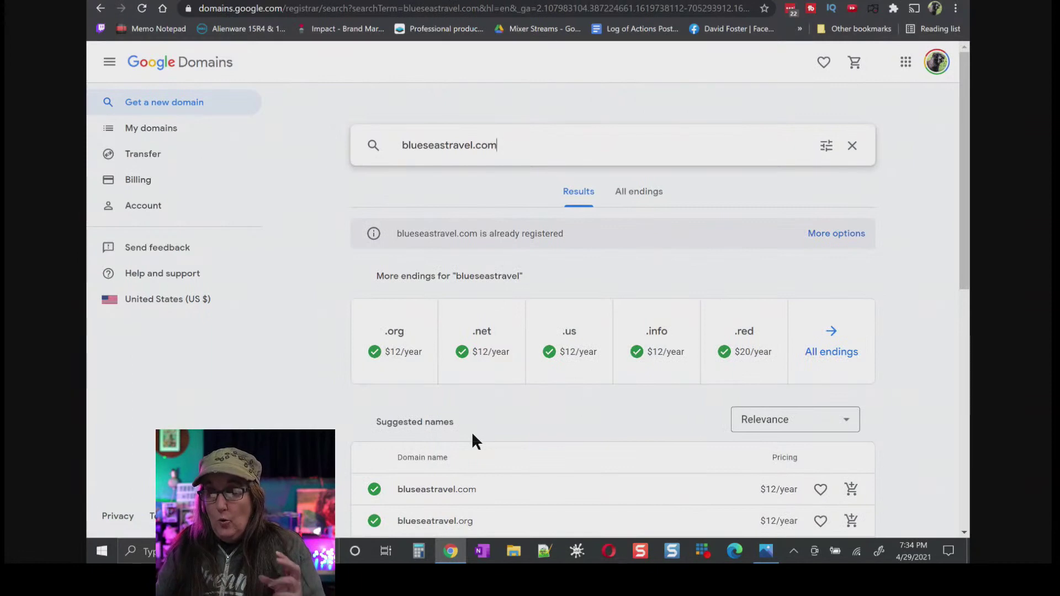
scroll(545, 414, down, 1)
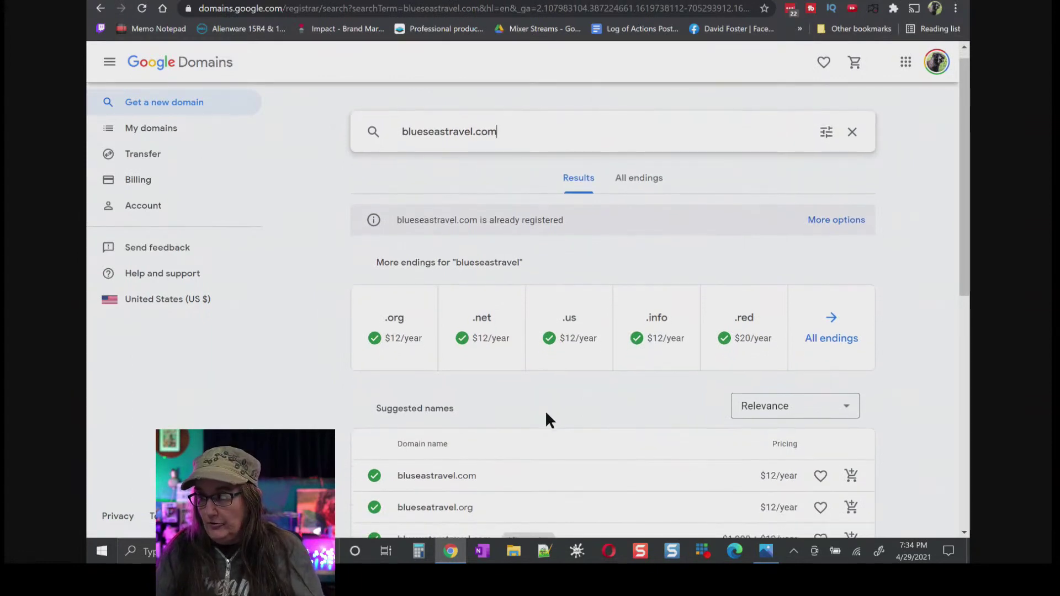
scroll(546, 413, down, 1)
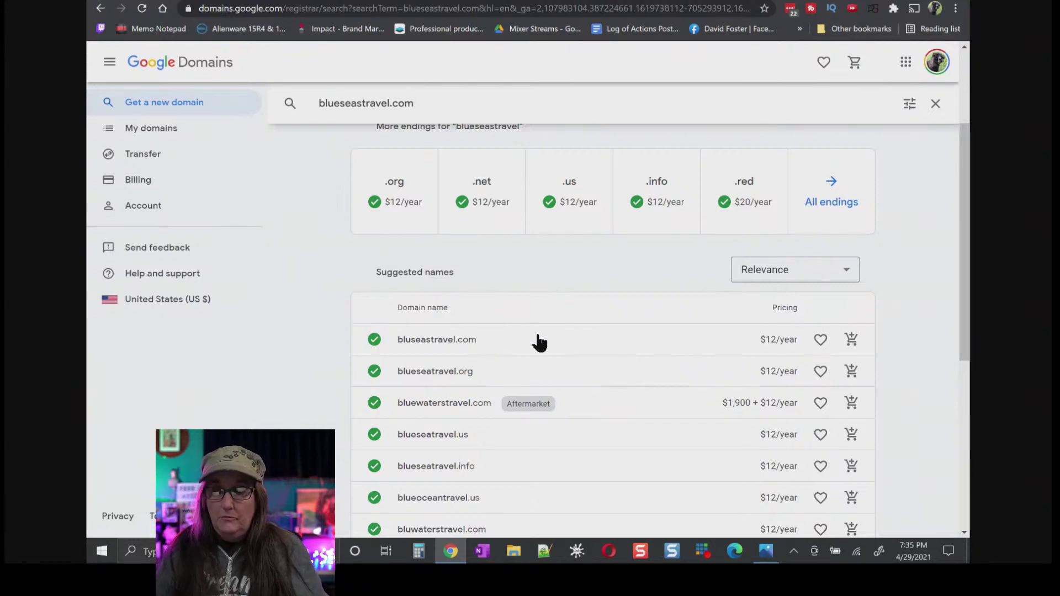
scroll(567, 353, up, 2)
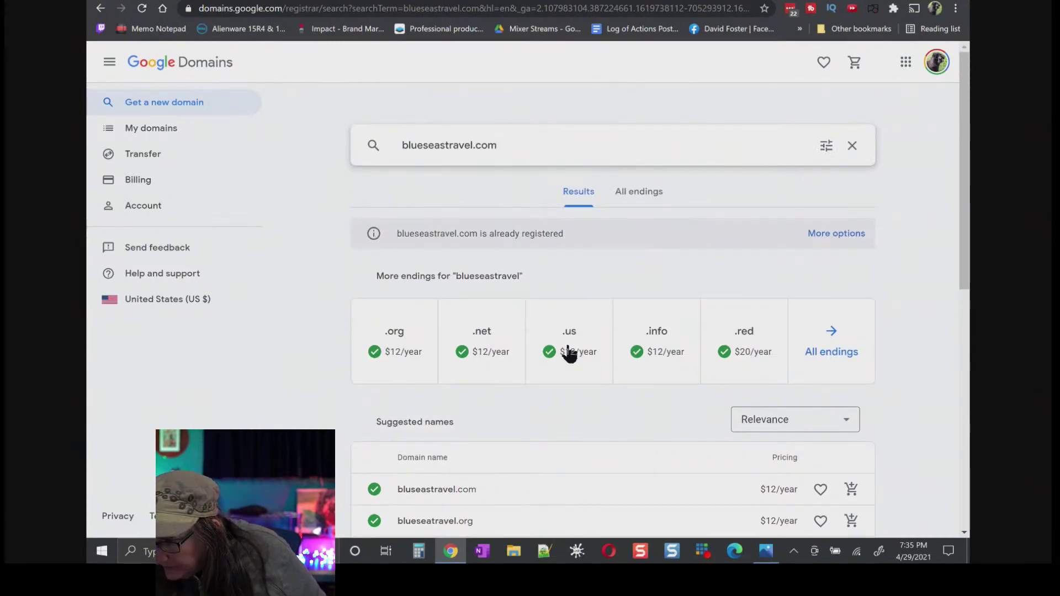
Review the suggested names and their prices for blueseastravel.com, and expand the insights for bluseastravel.com.
scroll(569, 354, down, 2)
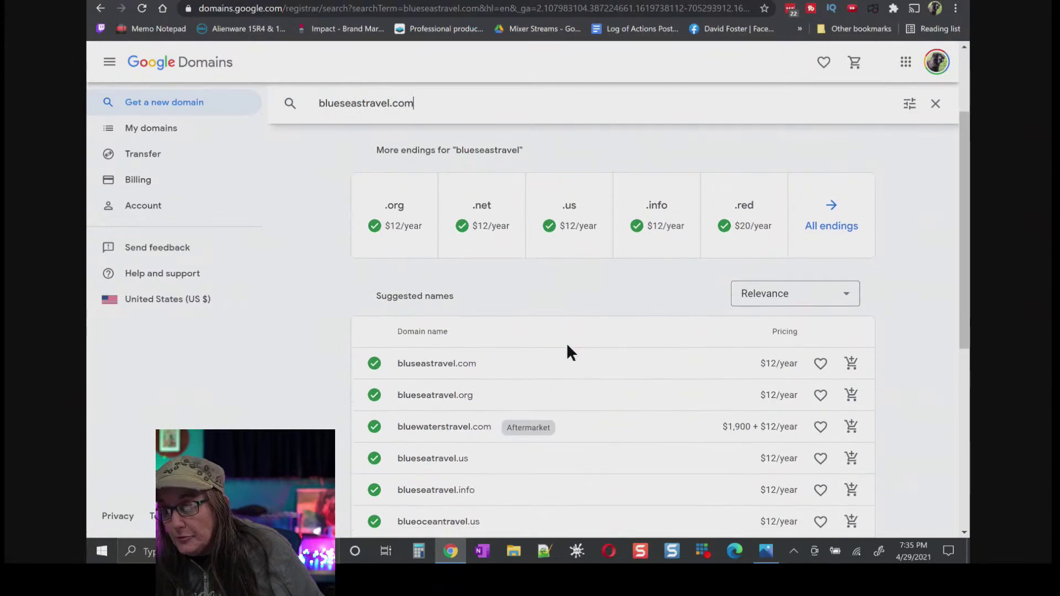
scroll(567, 343, down, 1)
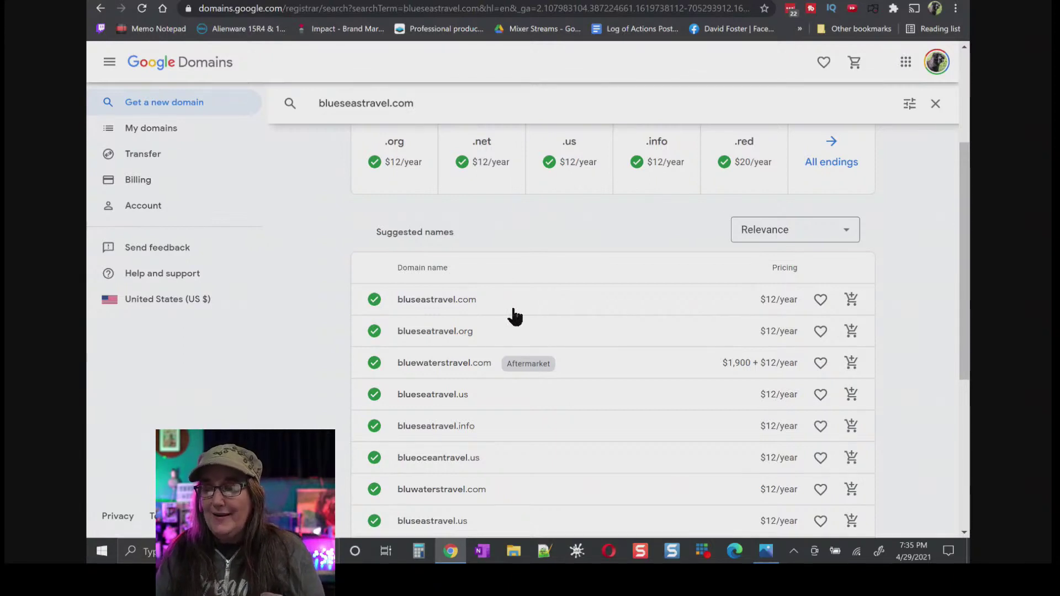
click(492, 312)
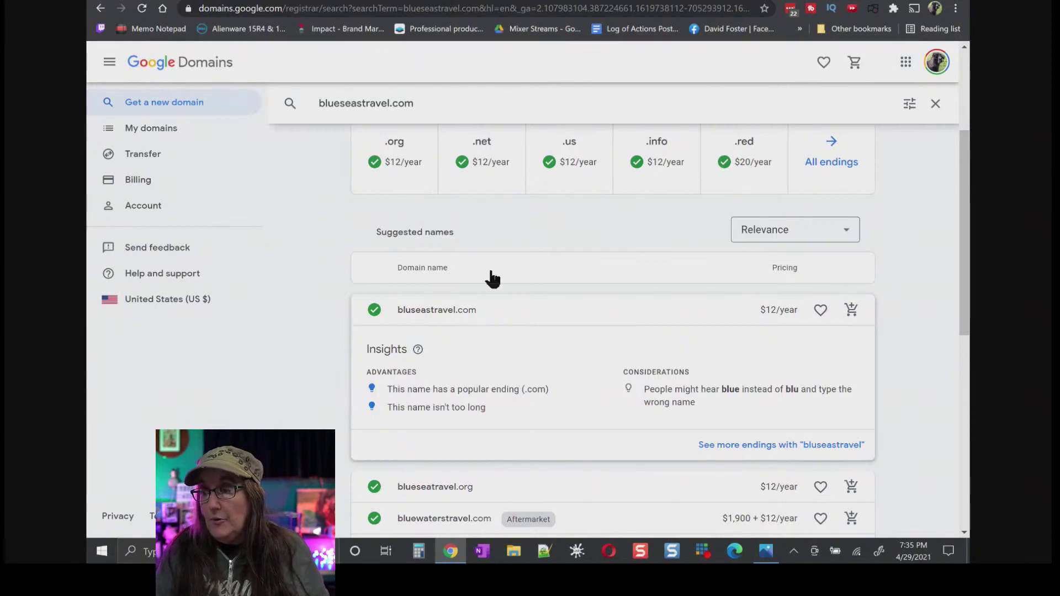
Look through the open Network Solutions, Name.com and Namecheckr pages, and return to the Domain.com results for blueseastravel.com.
click(504, 2)
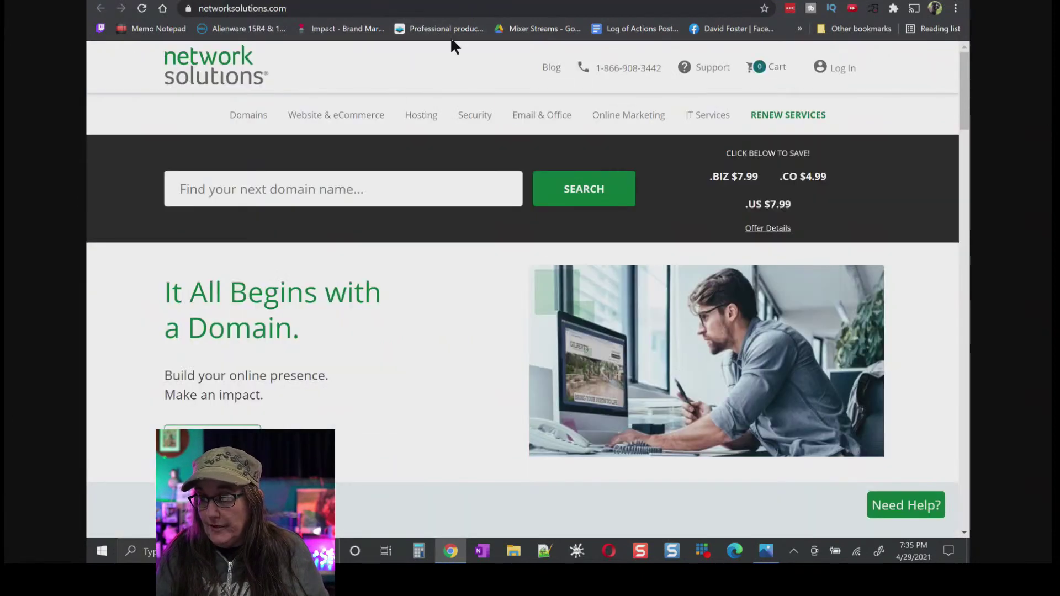
click(236, 184)
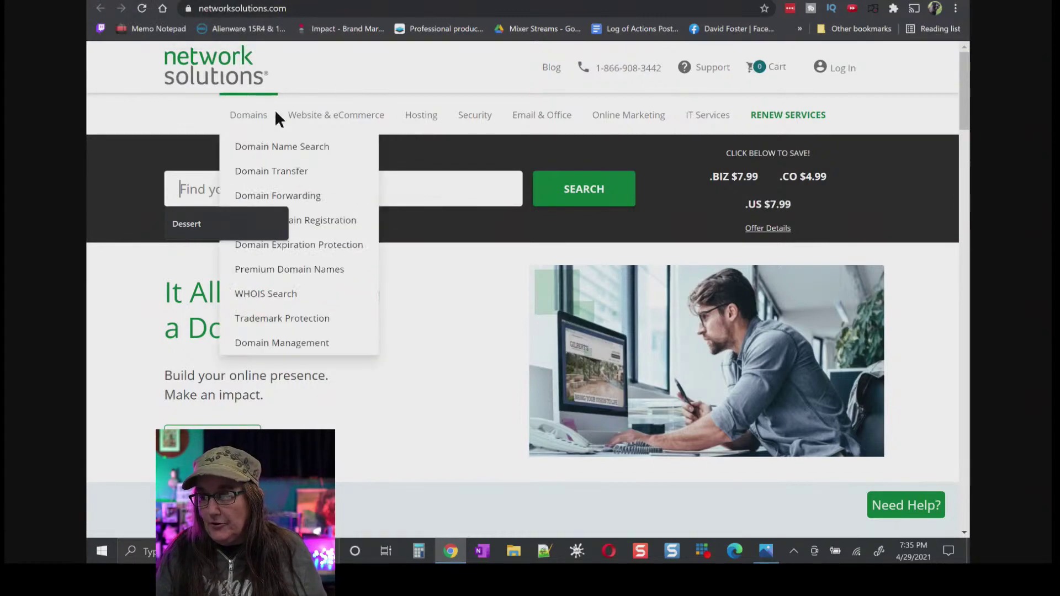
click(596, 1)
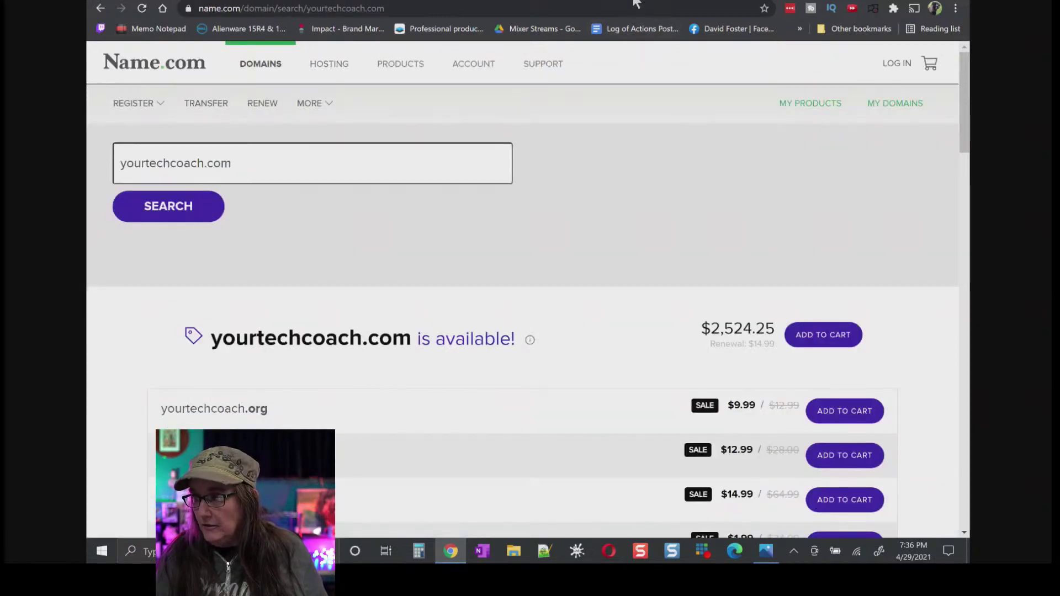
click(713, 1)
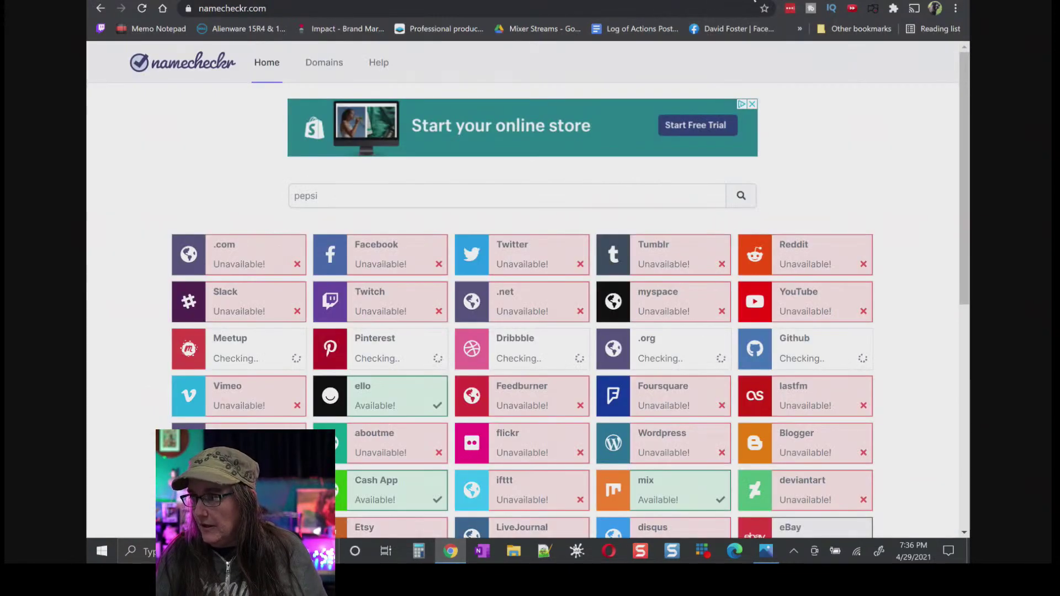
click(754, 2)
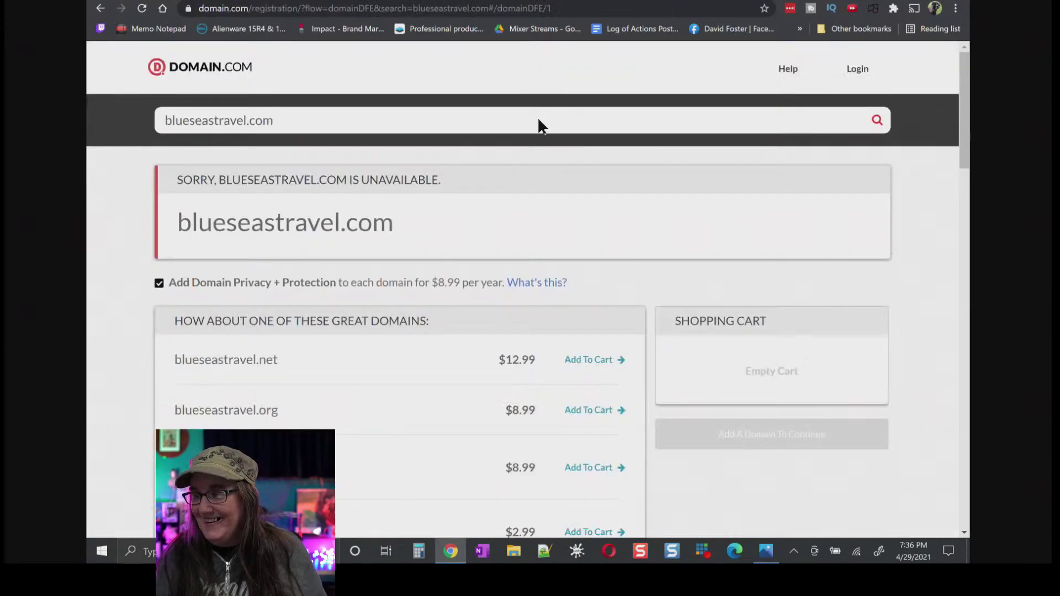